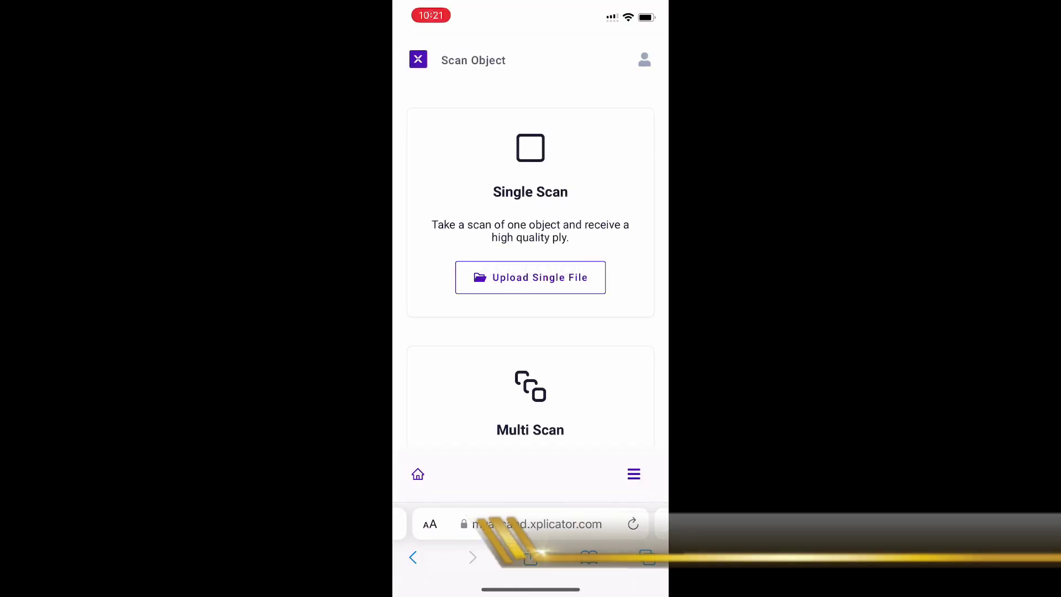
Step: Choose the first duck turntable video, 1:01 long, from the photo library as the single scan's file
{"action": "left_click", "coordinate": [530, 277]}
{"action": "left_click", "coordinate": [502, 308]}
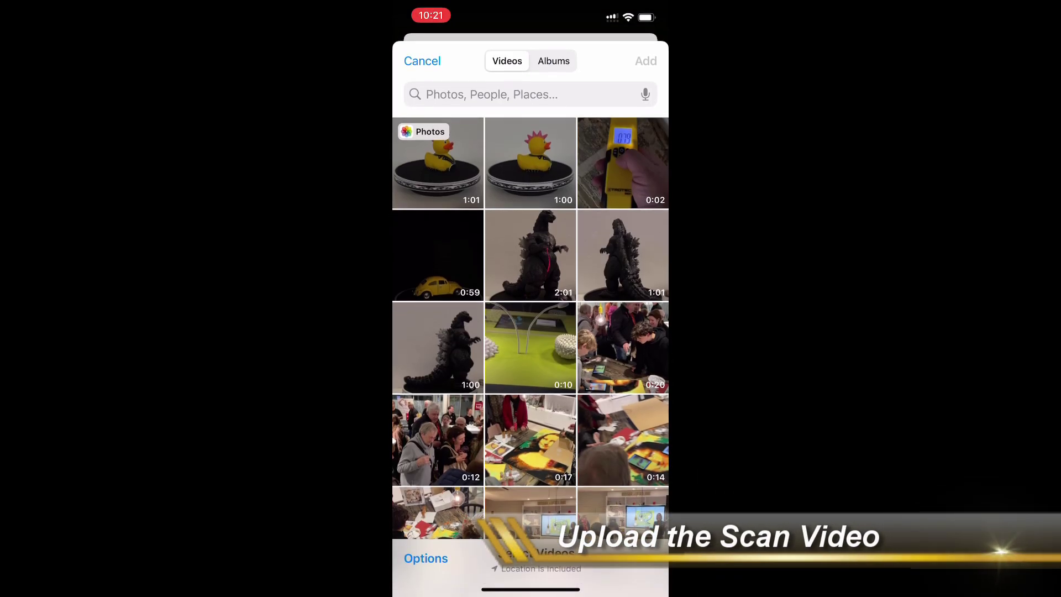
{"action": "left_click", "coordinate": [437, 163]}
{"action": "left_click", "coordinate": [645, 60]}
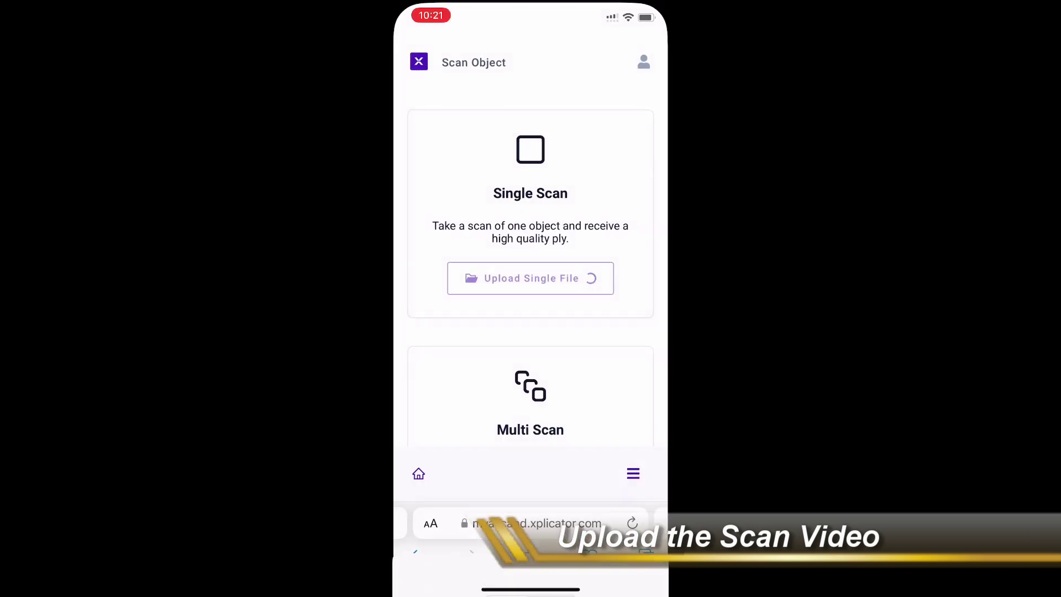
Step: Name the scan PunkDuckLEGO and copy that name
{"action": "left_click", "coordinate": [530, 307]}
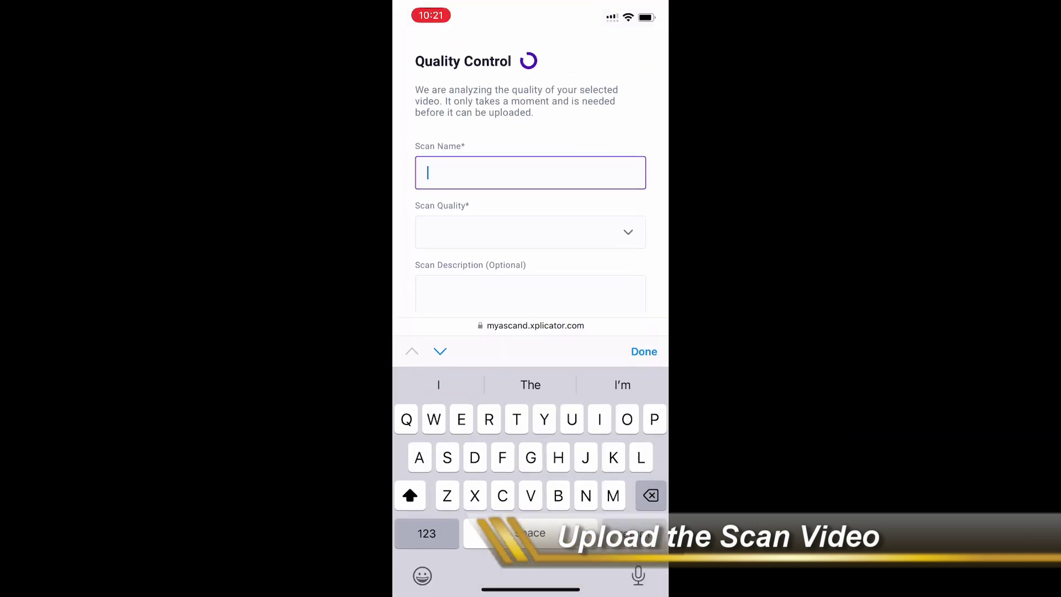
{"action": "type", "text": "PunkDuckLEGO"}
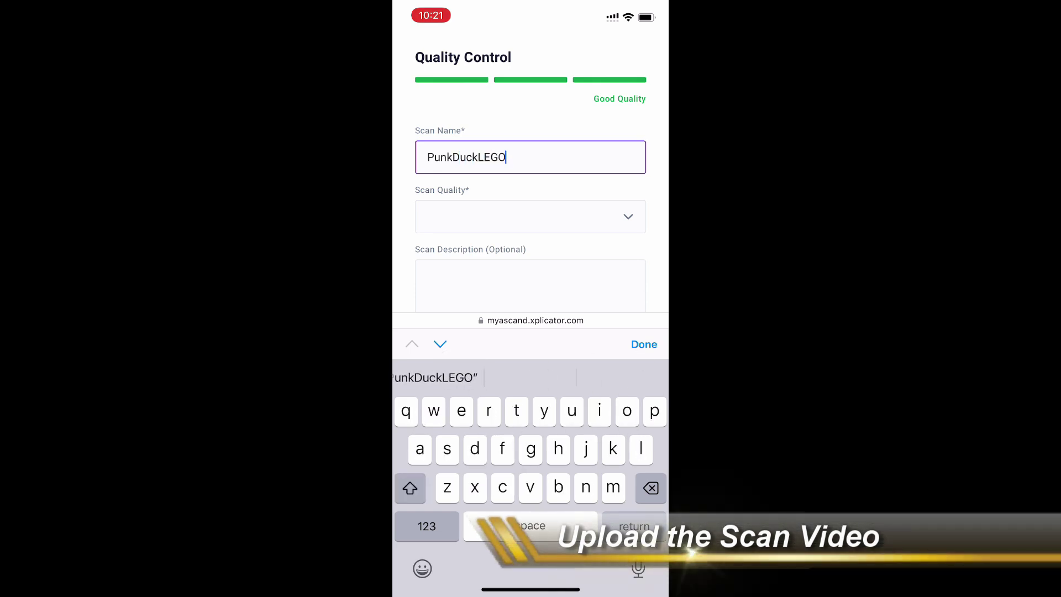
{"action": "double_click", "coordinate": [467, 157]}
{"action": "left_click", "coordinate": [477, 127]}
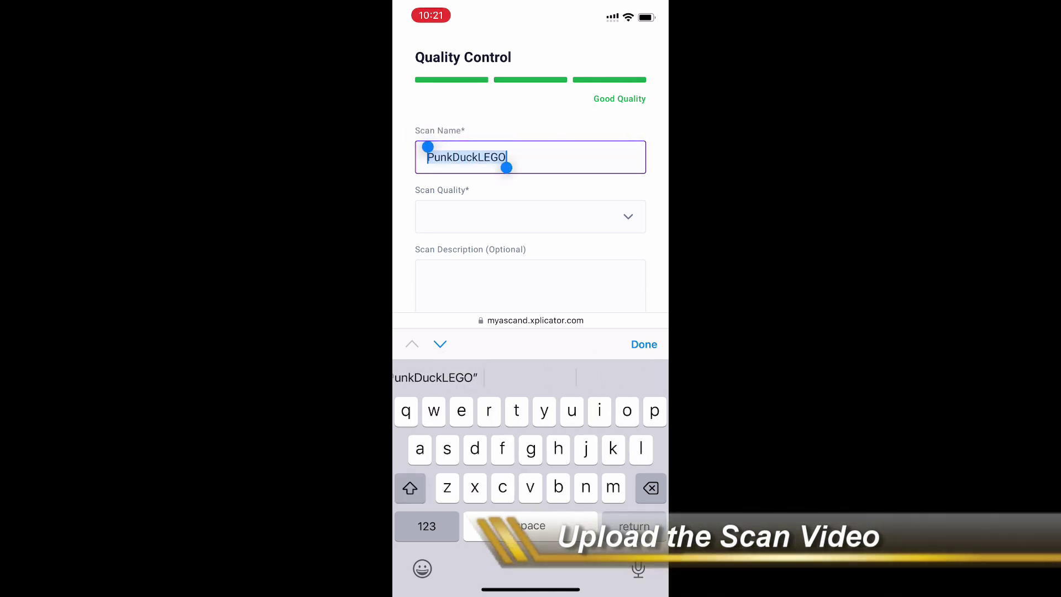
Step: Set the scan quality to Draft, paste PunkDuckLEGO as the description and upload the scan with multiple point clouds enabled
{"action": "left_click", "coordinate": [531, 216]}
{"action": "left_click", "coordinate": [525, 397]}
{"action": "left_click", "coordinate": [528, 431]}
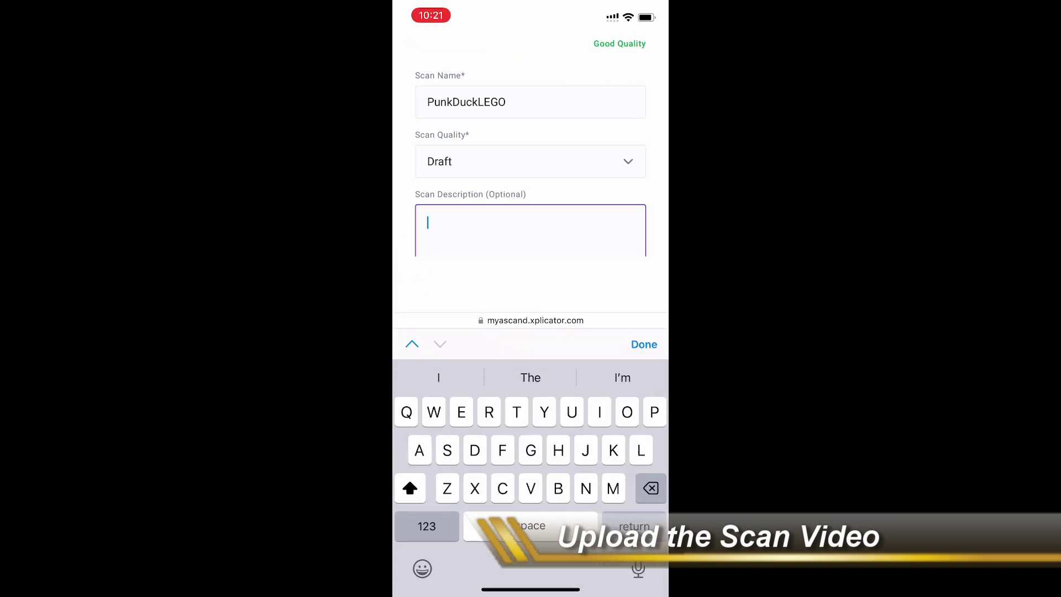
{"action": "left_click", "coordinate": [644, 344]}
{"action": "scroll", "coordinate": [530, 265], "scroll_direction": "down", "scroll_amount": 5}
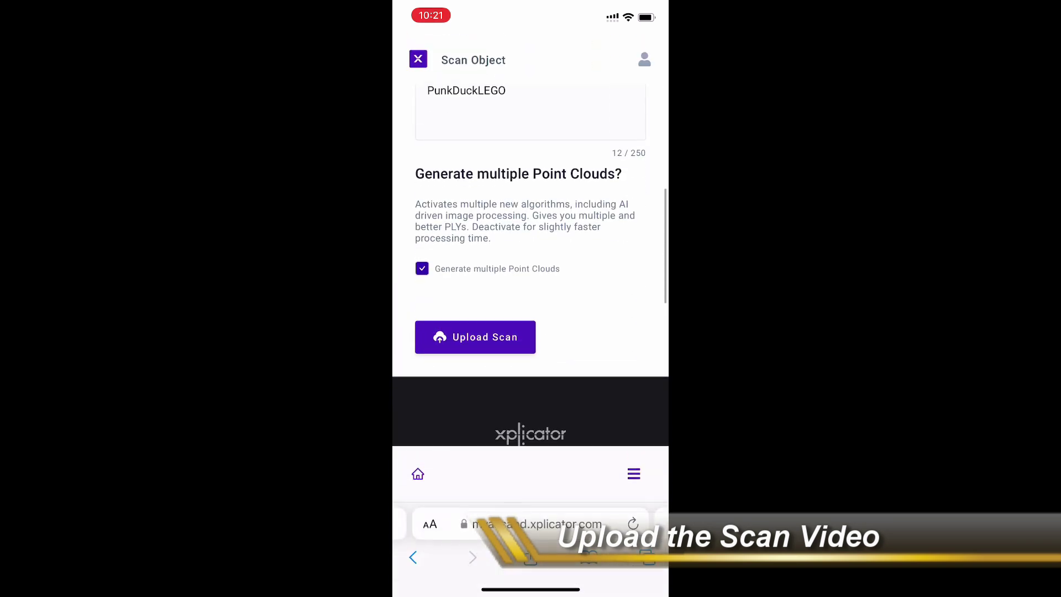
{"action": "left_click", "coordinate": [475, 344]}
{"action": "scroll", "coordinate": [531, 265], "scroll_direction": "up", "scroll_amount": 2}
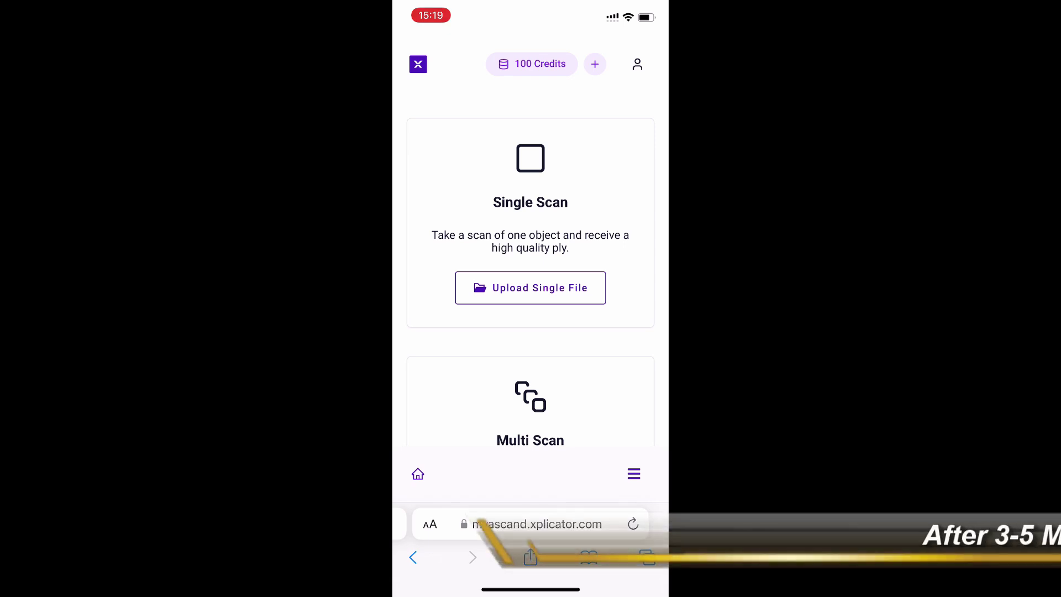
Step: Open the newest PunkDuckLEGO scan from the account's own scans
{"action": "left_click", "coordinate": [634, 474]}
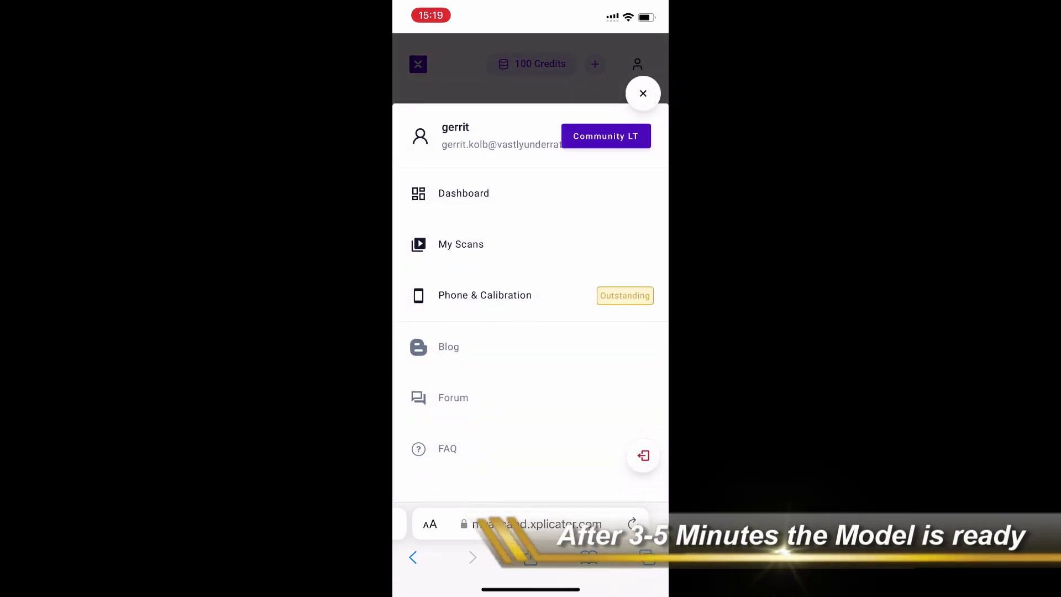
{"action": "left_click", "coordinate": [461, 245]}
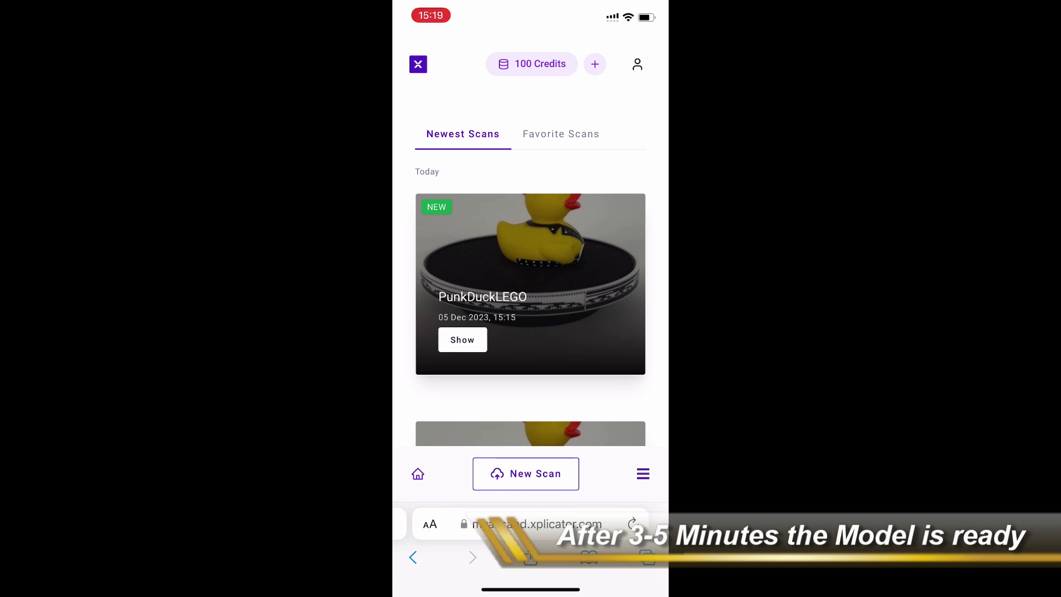
{"action": "left_click", "coordinate": [463, 340]}
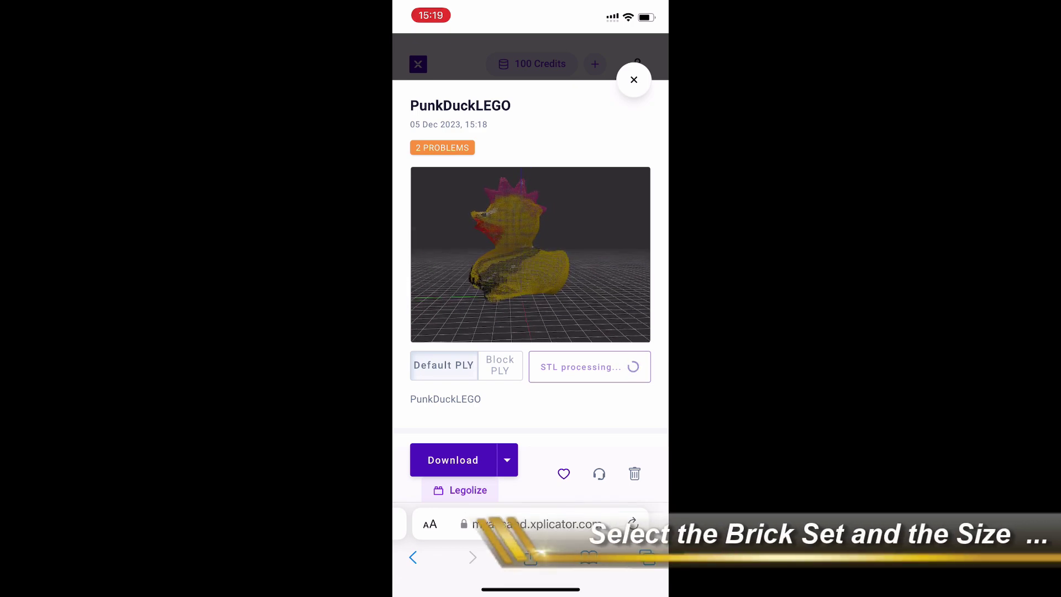
Step: Start a Legolize conversion of the duck scan and choose the all_current_lego_colors brickset
{"action": "left_click", "coordinate": [461, 490]}
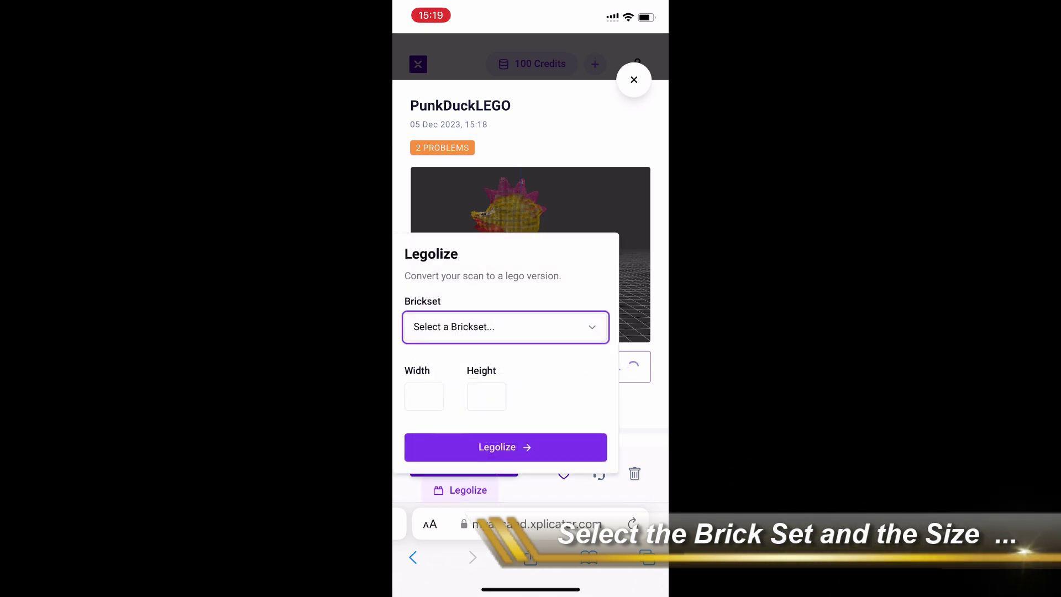
{"action": "left_click", "coordinate": [505, 327]}
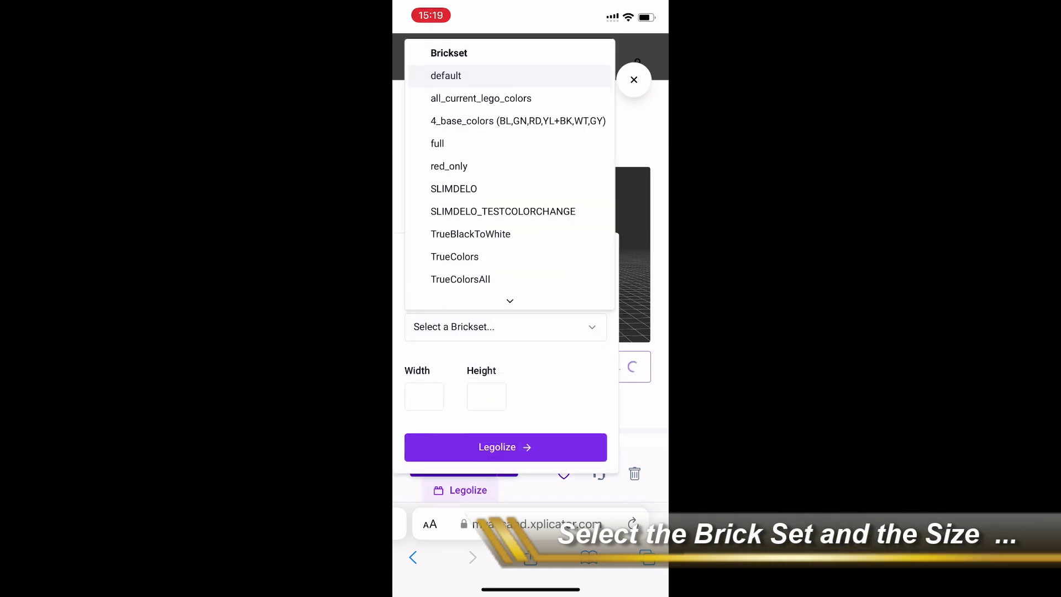
{"action": "left_click", "coordinate": [481, 98]}
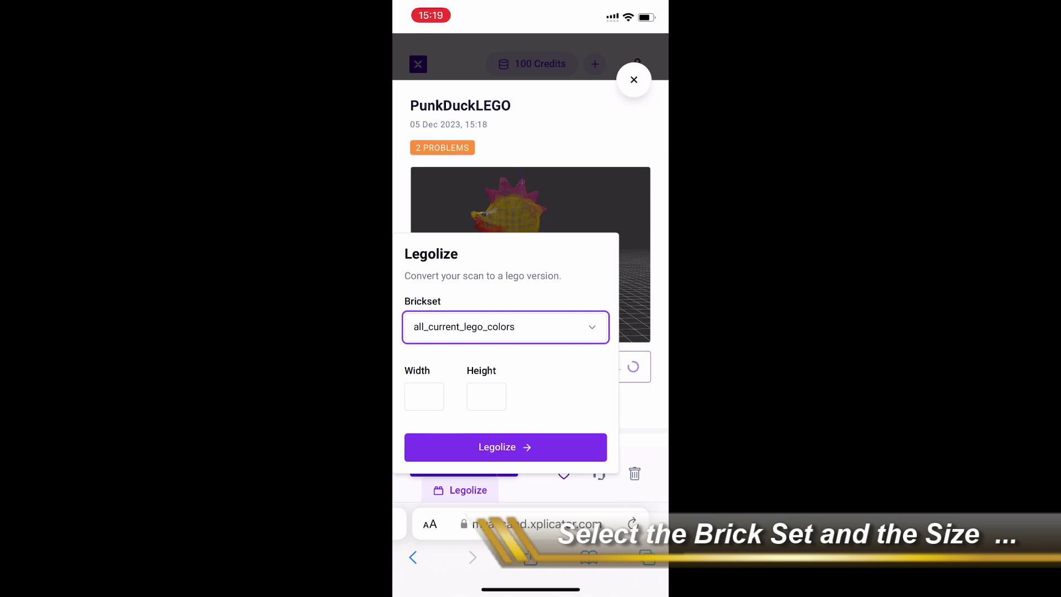
Step: Set the lego version's width and height to 64 each and run the Legolize conversion
{"action": "left_click", "coordinate": [425, 397]}
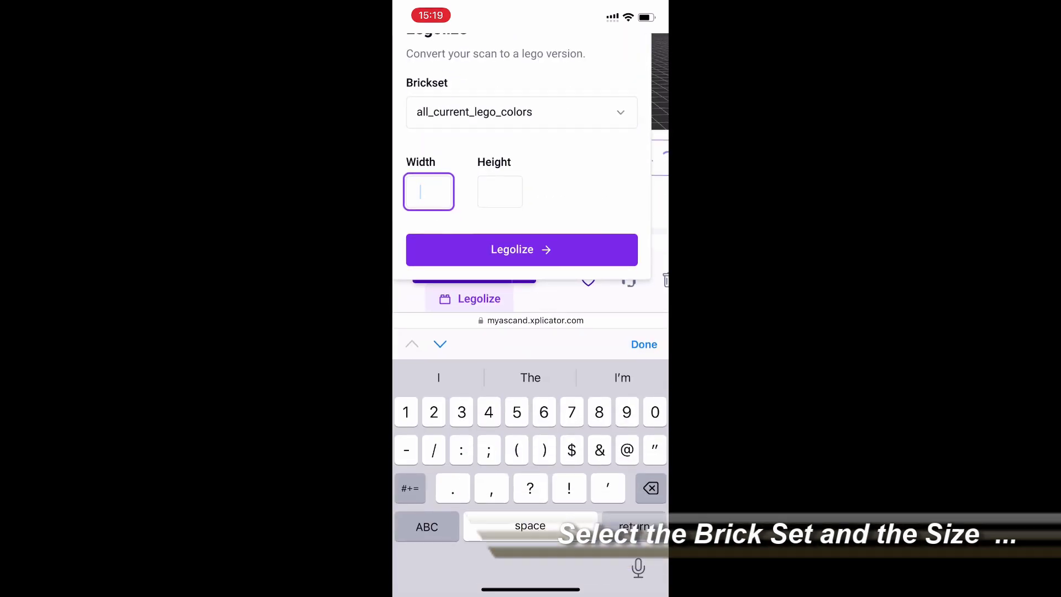
{"action": "type", "text": "64"}
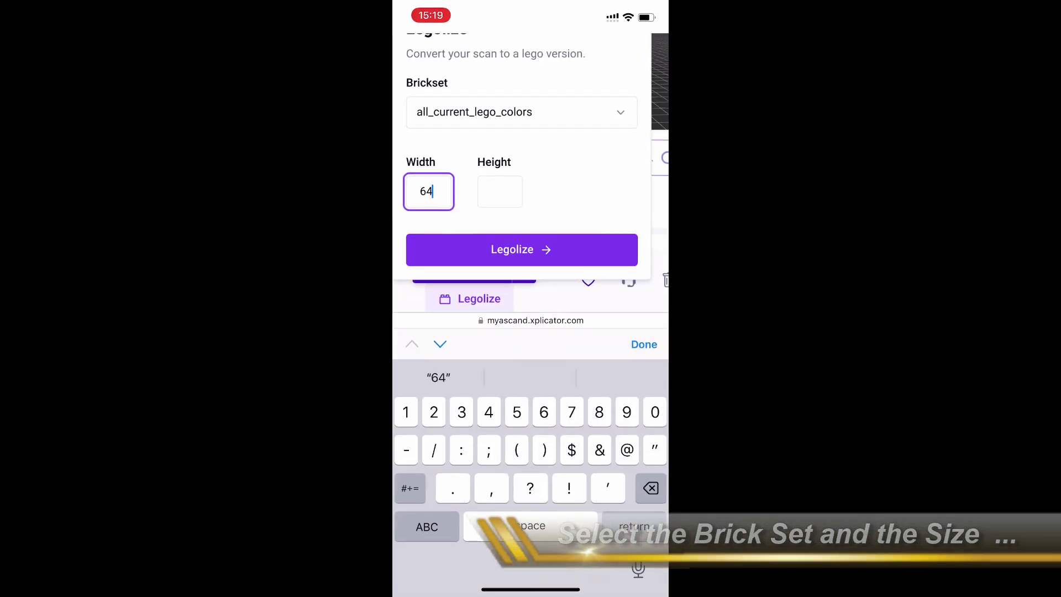
{"action": "left_click", "coordinate": [501, 192]}
{"action": "type", "text": "64"}
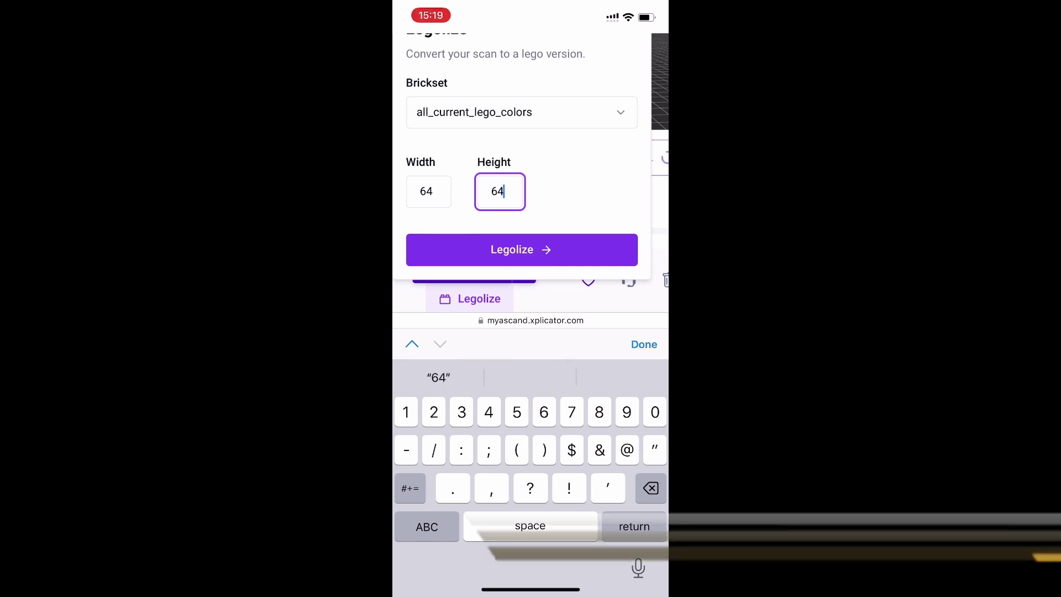
{"action": "left_click", "coordinate": [522, 249]}
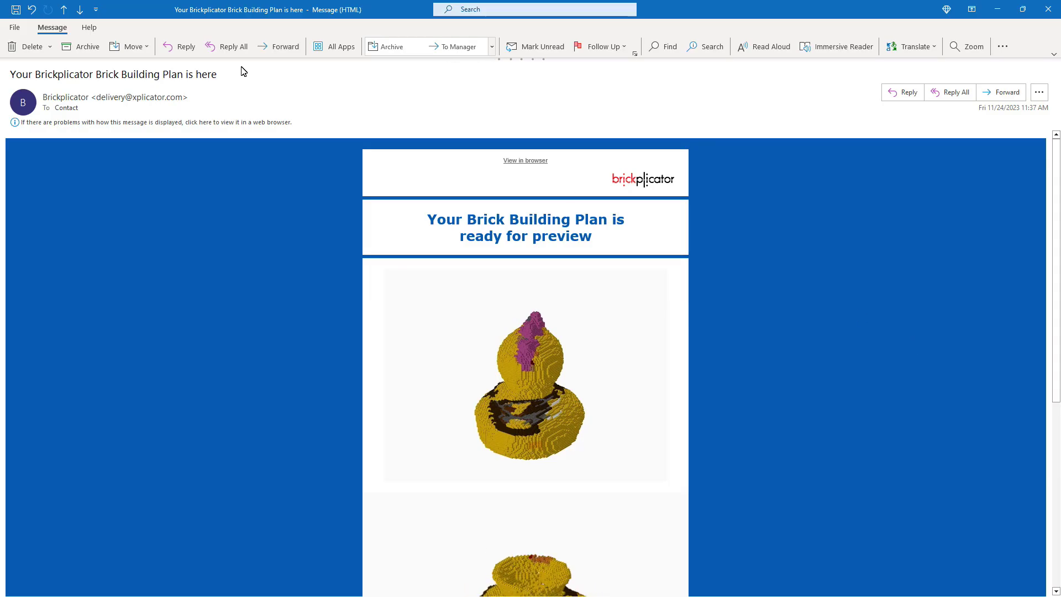
Step: Review the duck preview images in the Brickplicator building plan e-mail down to its GET IT link, and switch to the browser
{"action": "left_click_drag", "start_coordinate": [242, 70], "coordinate": [12, 69]}
{"action": "scroll", "coordinate": [436, 253], "scroll_direction": "down", "scroll_amount": 3}
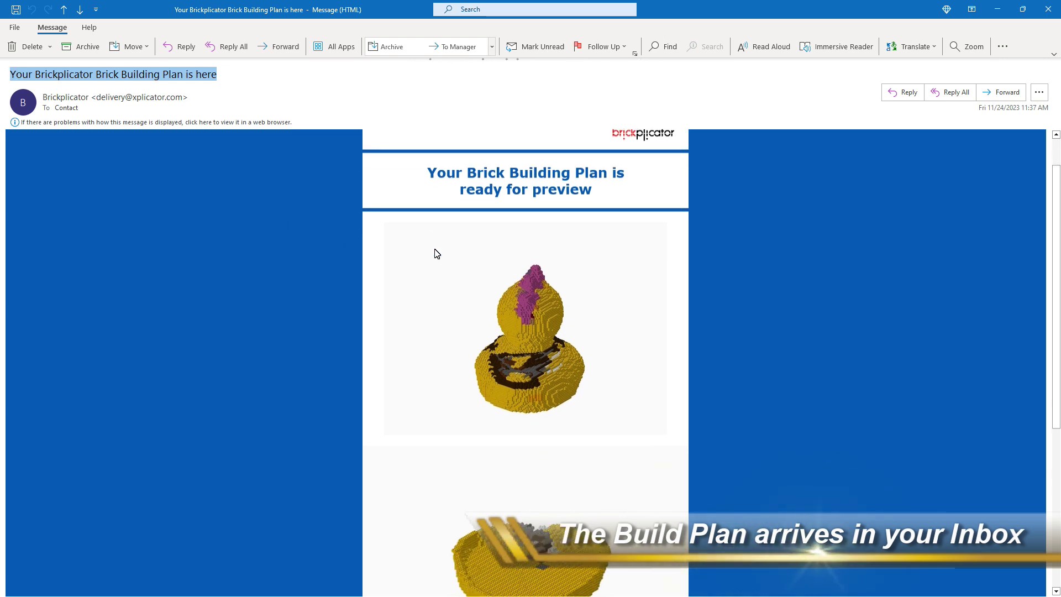
{"action": "scroll", "coordinate": [435, 256], "scroll_direction": "down", "scroll_amount": 3}
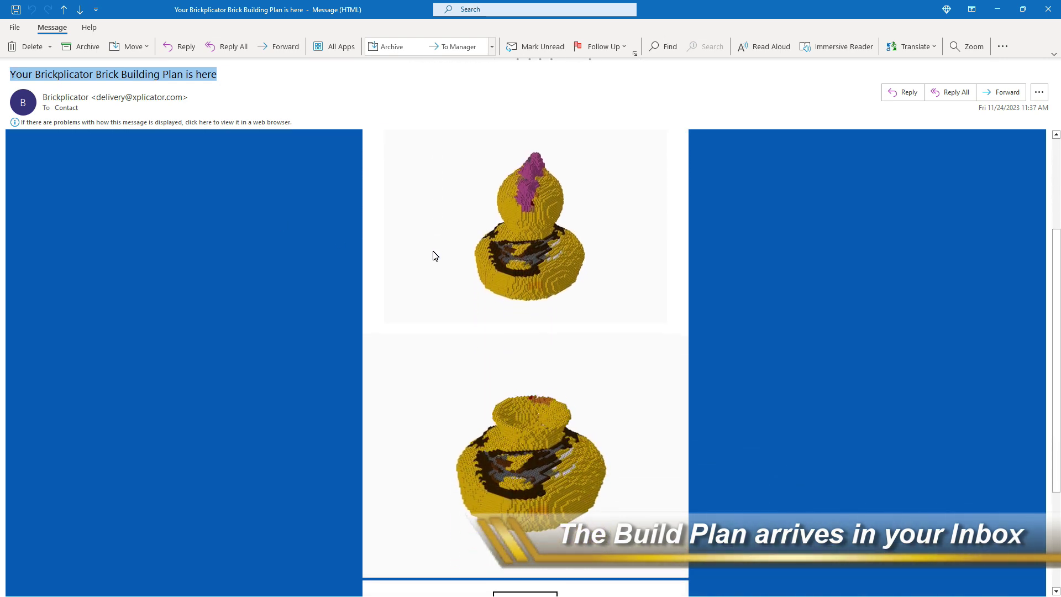
{"action": "scroll", "coordinate": [435, 255], "scroll_direction": "down", "scroll_amount": 2}
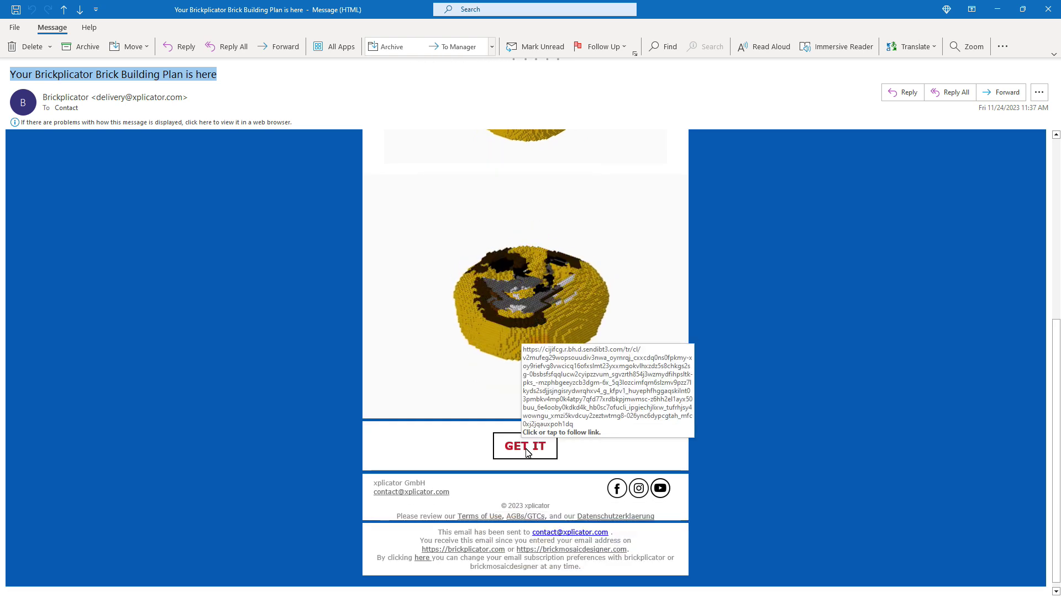
{"action": "left_click", "coordinate": [999, 10]}
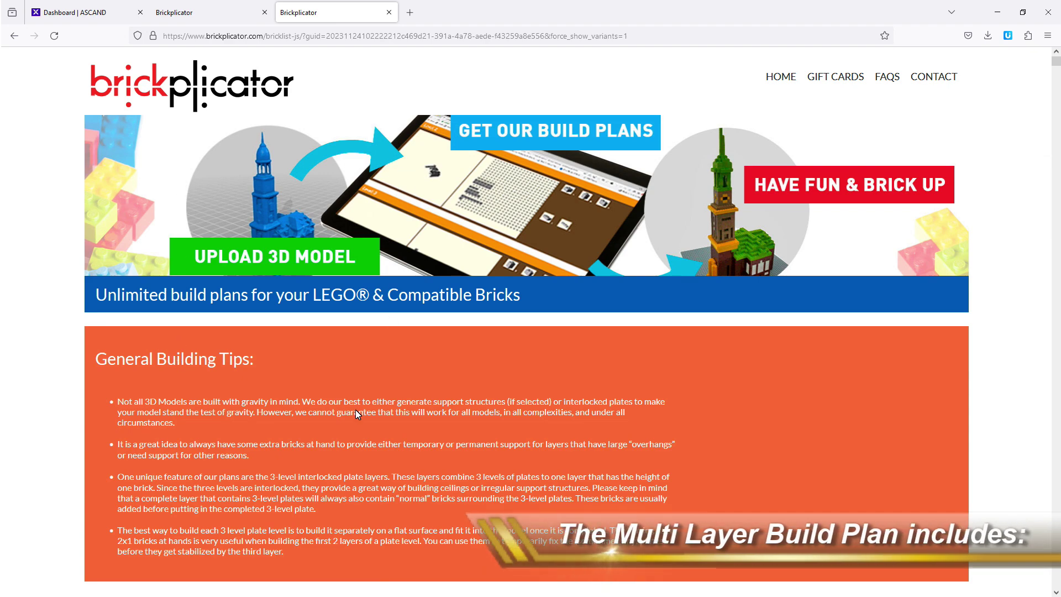
Step: Examine the build plan's general building tips, the overall brick list and the brick layouts and quantities of the first three levels
{"action": "scroll", "coordinate": [178, 310], "scroll_direction": "down", "scroll_amount": 3}
{"action": "scroll", "coordinate": [244, 290], "scroll_direction": "down", "scroll_amount": 7}
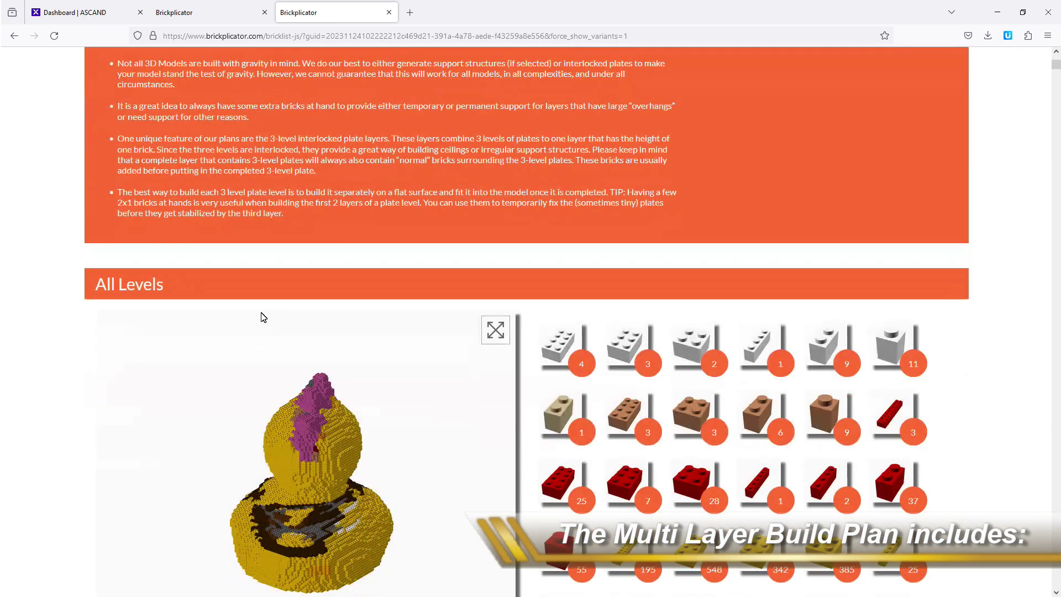
{"action": "scroll", "coordinate": [596, 343], "scroll_direction": "down", "scroll_amount": 12}
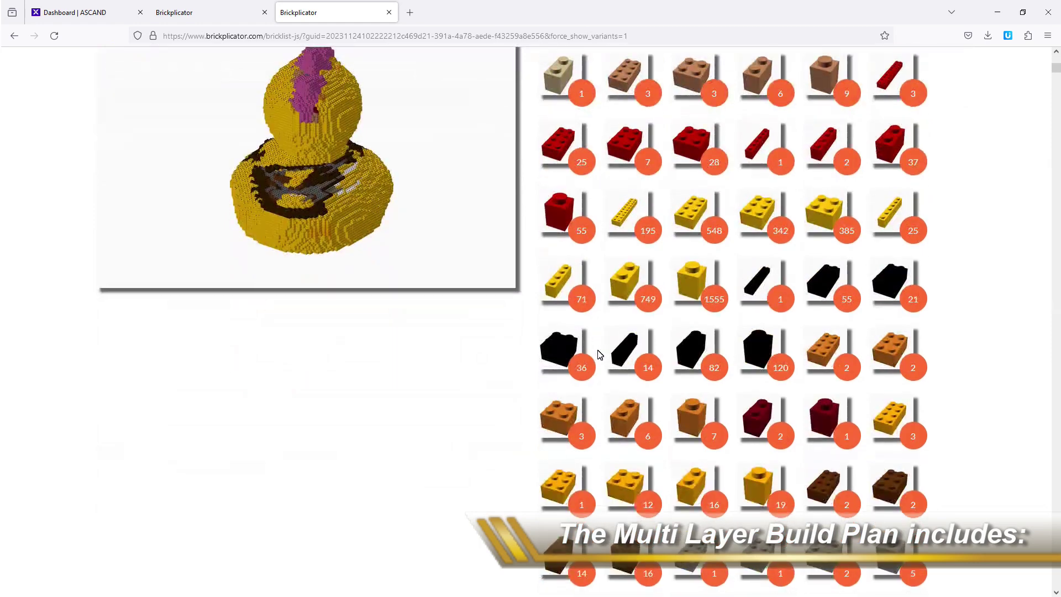
{"action": "scroll", "coordinate": [600, 360], "scroll_direction": "down", "scroll_amount": 13}
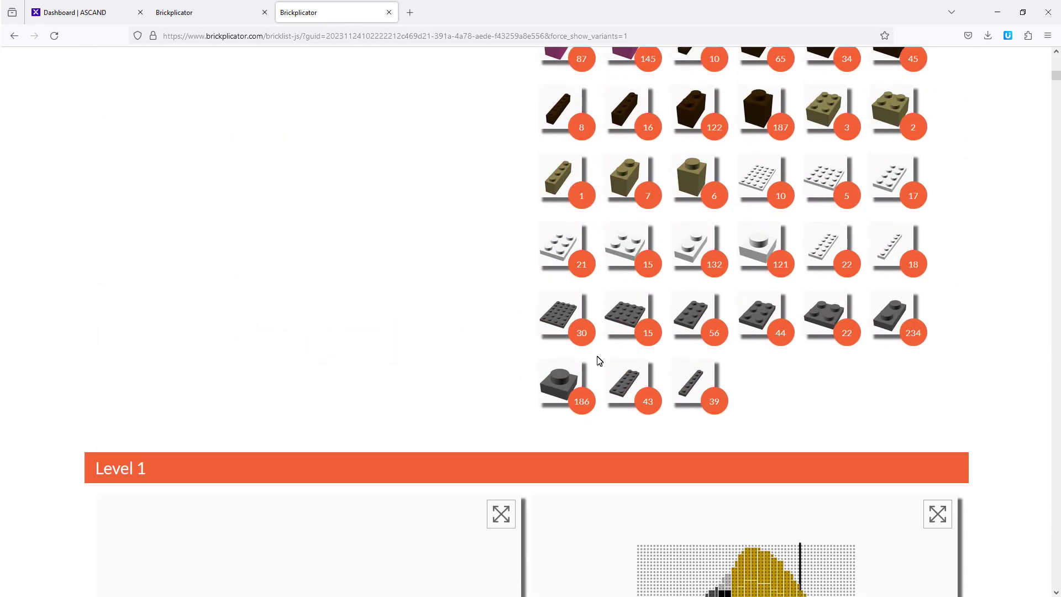
{"action": "scroll", "coordinate": [599, 360], "scroll_direction": "down", "scroll_amount": 15}
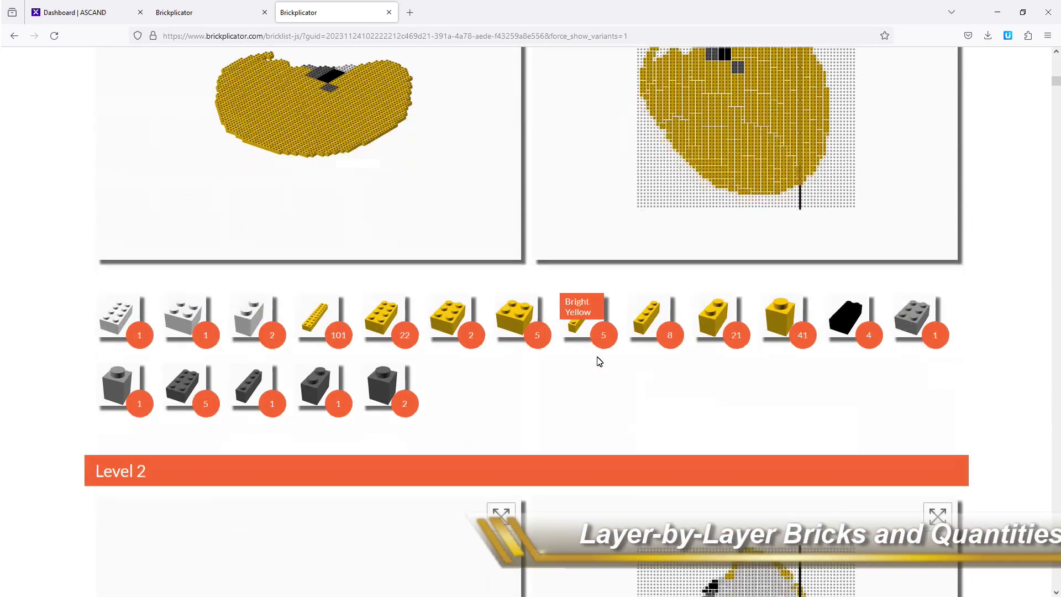
{"action": "scroll", "coordinate": [599, 362], "scroll_direction": "down", "scroll_amount": 15}
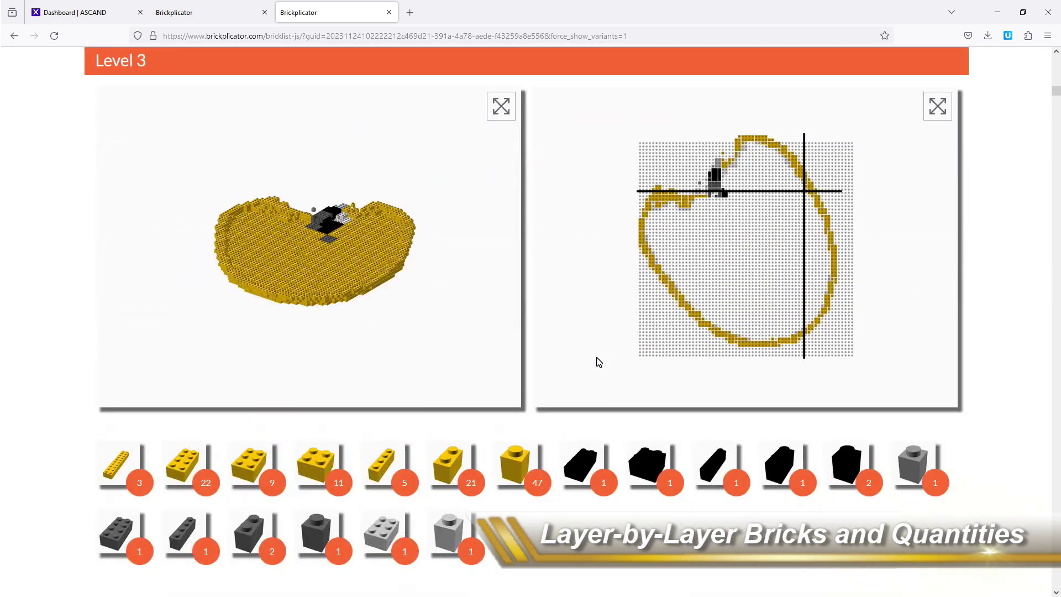
{"action": "scroll", "coordinate": [597, 362], "scroll_direction": "down", "scroll_amount": 3}
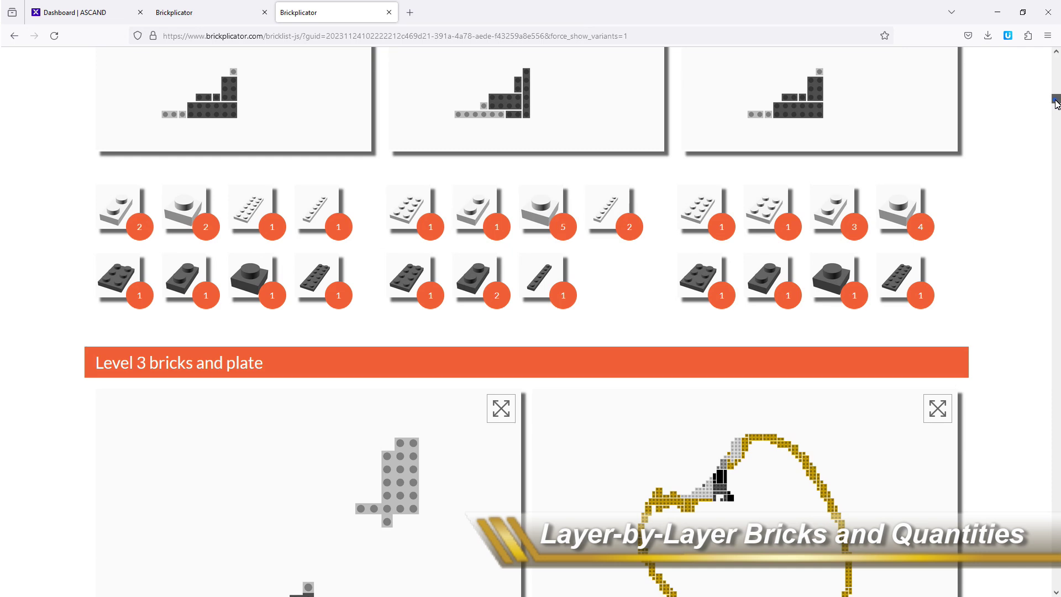
Step: Examine level 60 of the build plan, including its three plate sublevels and combined bricks-and-plate view, through to level 61
{"action": "left_click_drag", "start_coordinate": [1057, 103], "coordinate": [1053, 544]}
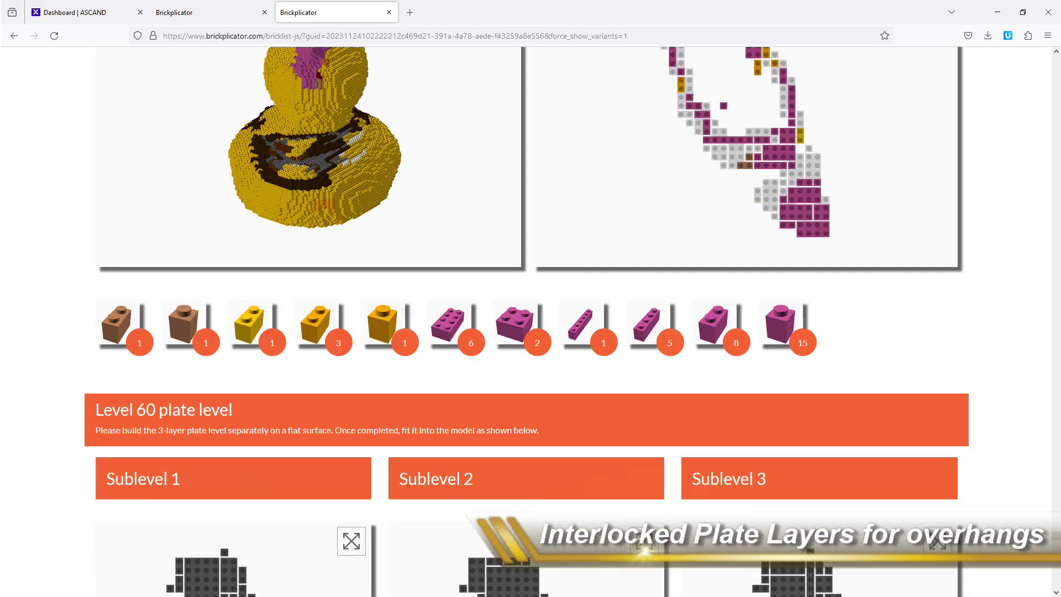
{"action": "scroll", "coordinate": [644, 280], "scroll_direction": "up", "scroll_amount": 3}
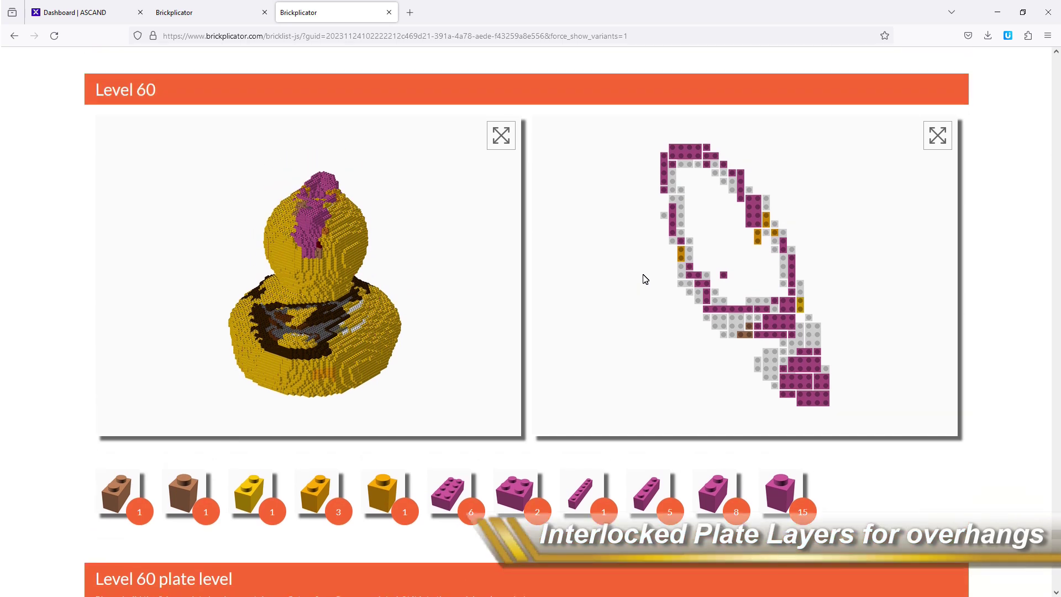
{"action": "scroll", "coordinate": [643, 280], "scroll_direction": "down", "scroll_amount": 3}
{"action": "scroll", "coordinate": [641, 281], "scroll_direction": "down", "scroll_amount": 5}
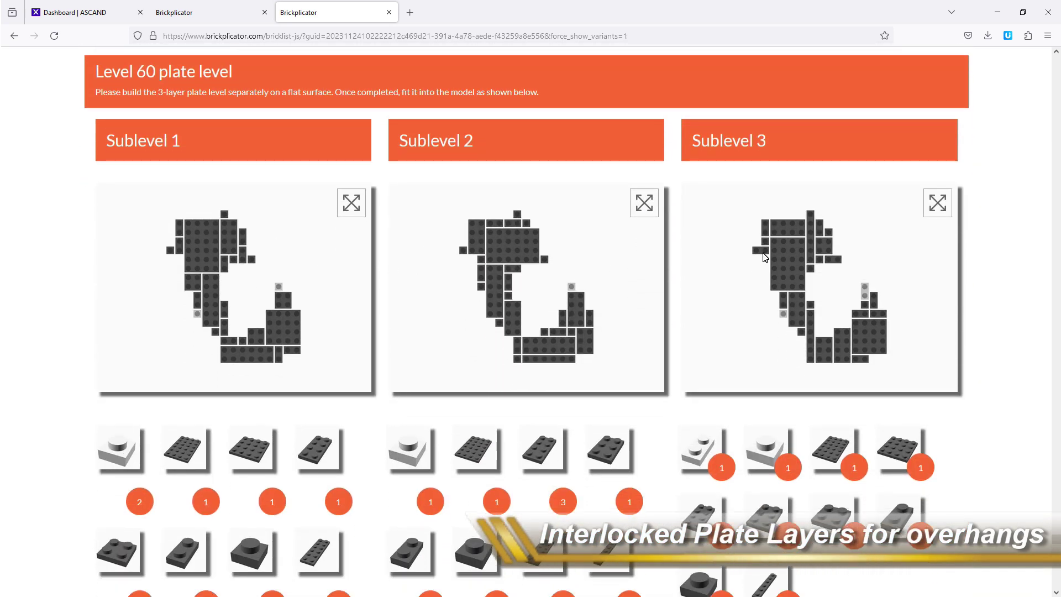
{"action": "scroll", "coordinate": [557, 282], "scroll_direction": "down", "scroll_amount": 7}
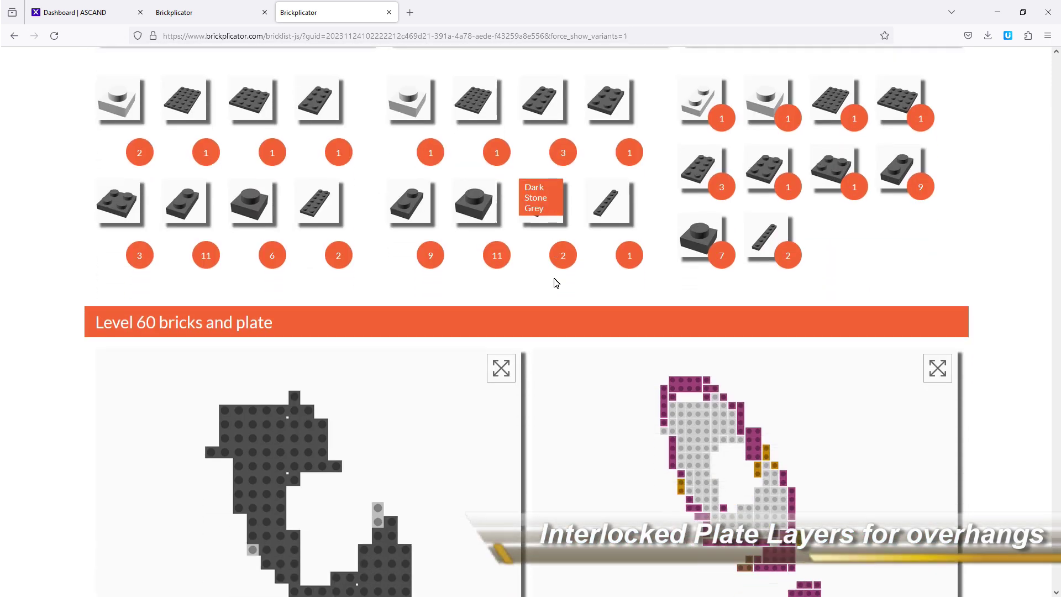
{"action": "scroll", "coordinate": [556, 283], "scroll_direction": "down", "scroll_amount": 2}
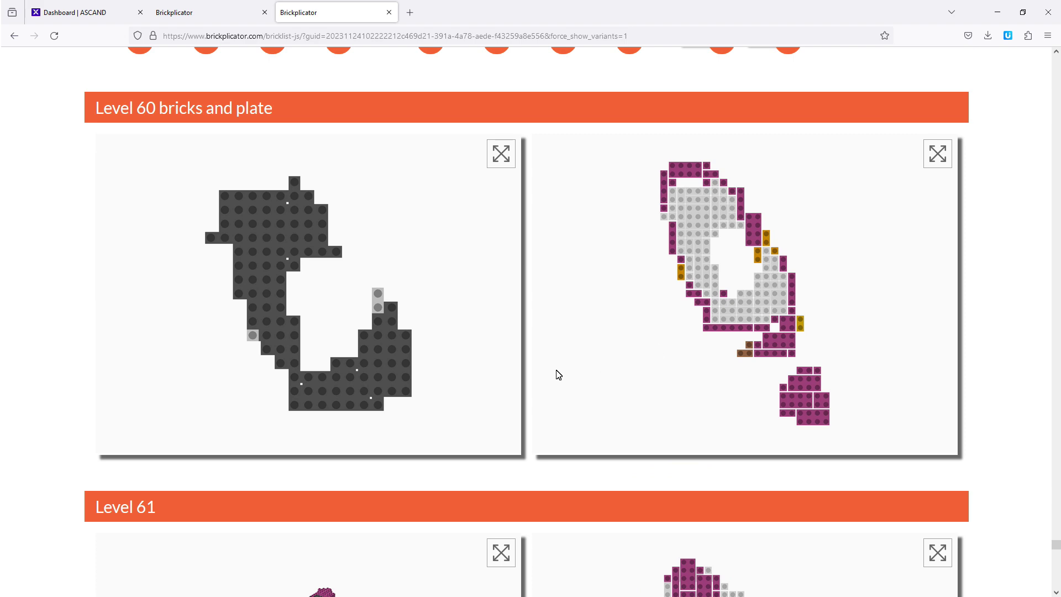
{"action": "scroll", "coordinate": [558, 375], "scroll_direction": "down", "scroll_amount": 4}
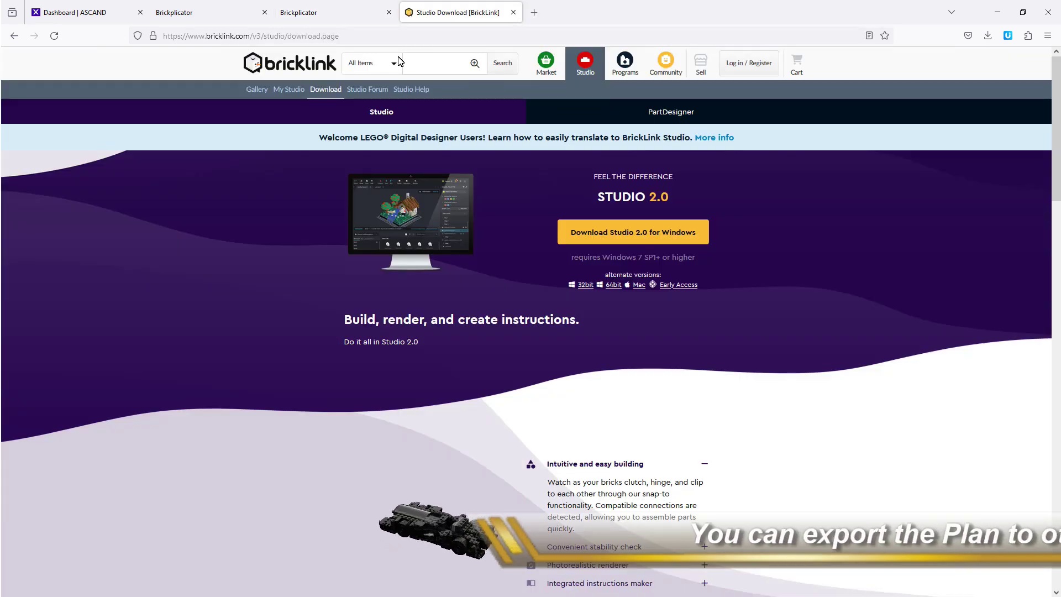
Step: View the BrickLink Studio 2.0 download page and switch from the browser to Studio
{"action": "left_click", "coordinate": [352, 39]}
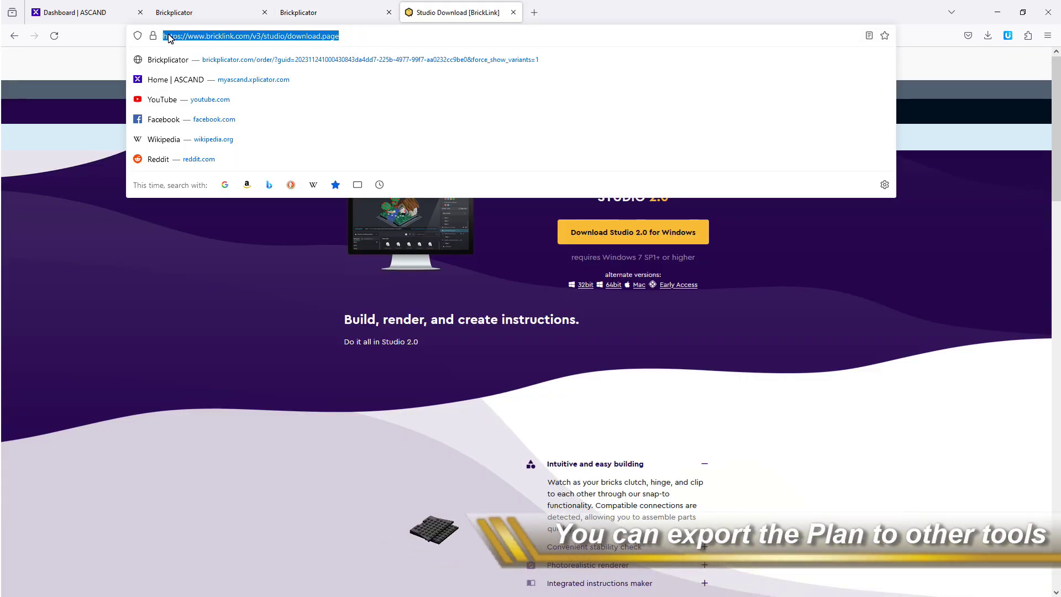
{"action": "left_click", "coordinate": [71, 139]}
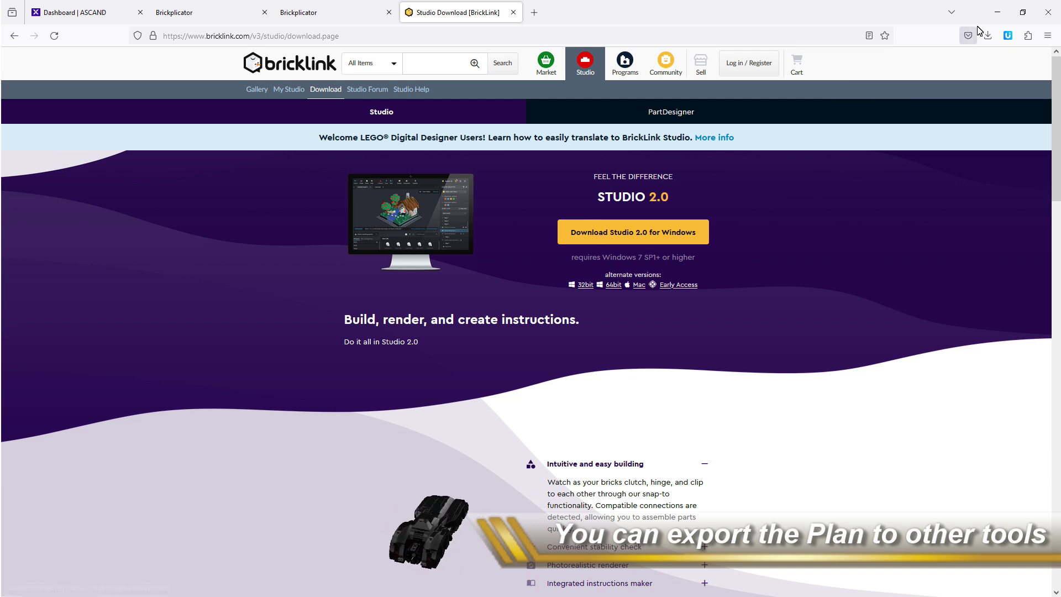
{"action": "left_click", "coordinate": [993, 13]}
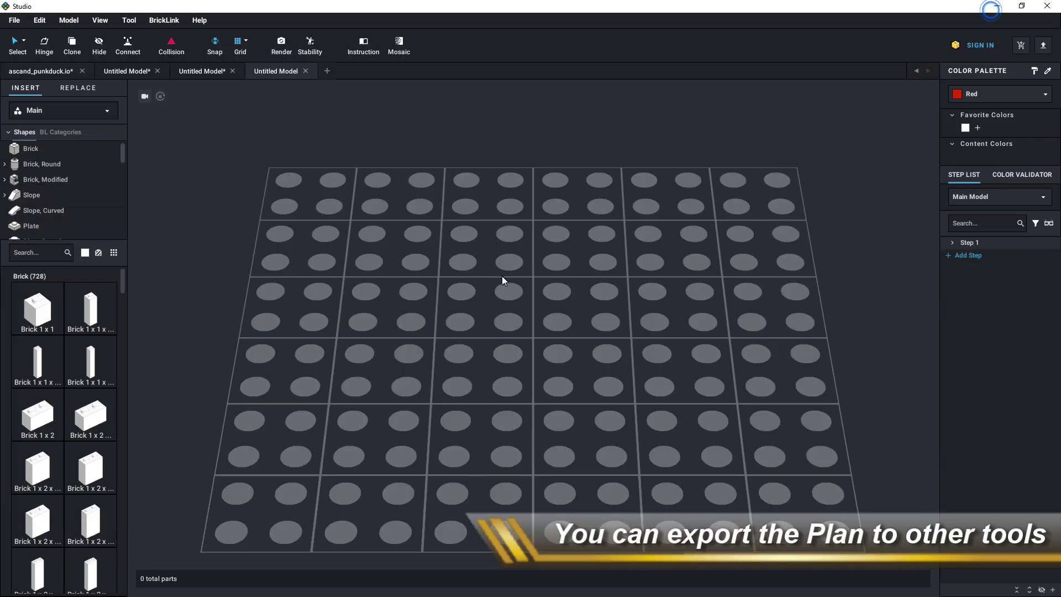
Step: Import the model file ascand_punkduck.lxfml from the ascand_for_lego folder into the empty Studio model
{"action": "left_click", "coordinate": [12, 21]}
{"action": "mouse_move", "coordinate": [22, 103]}
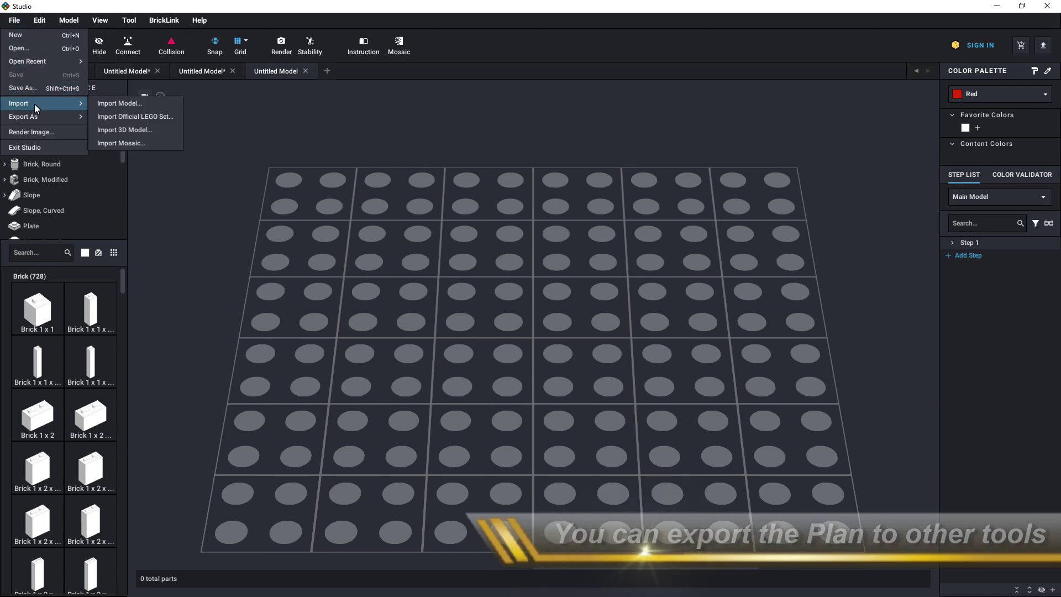
{"action": "left_click", "coordinate": [95, 104]}
{"action": "left_click", "coordinate": [246, 111]}
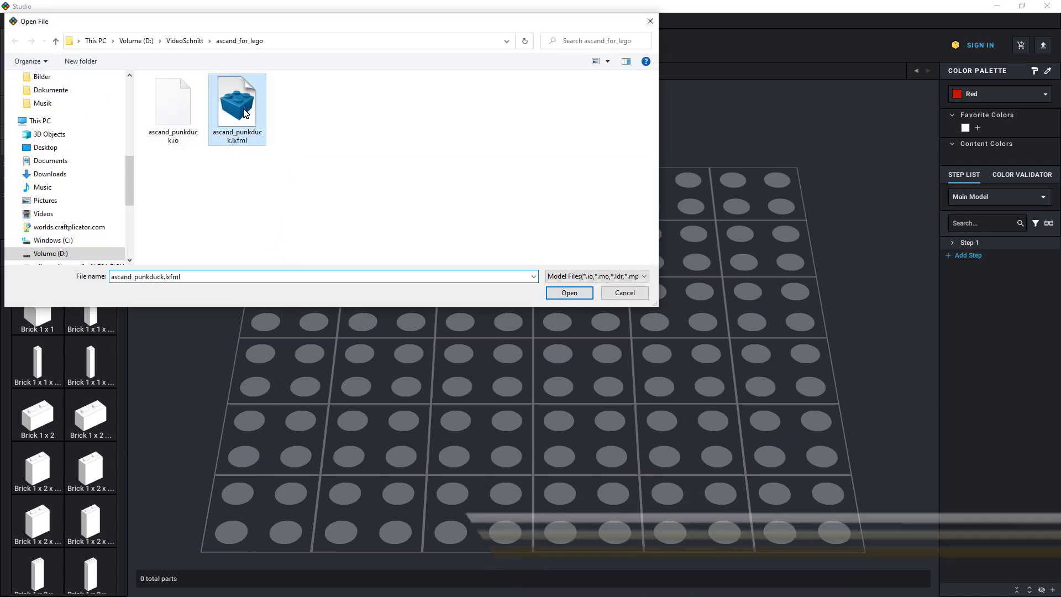
{"action": "left_click", "coordinate": [569, 293]}
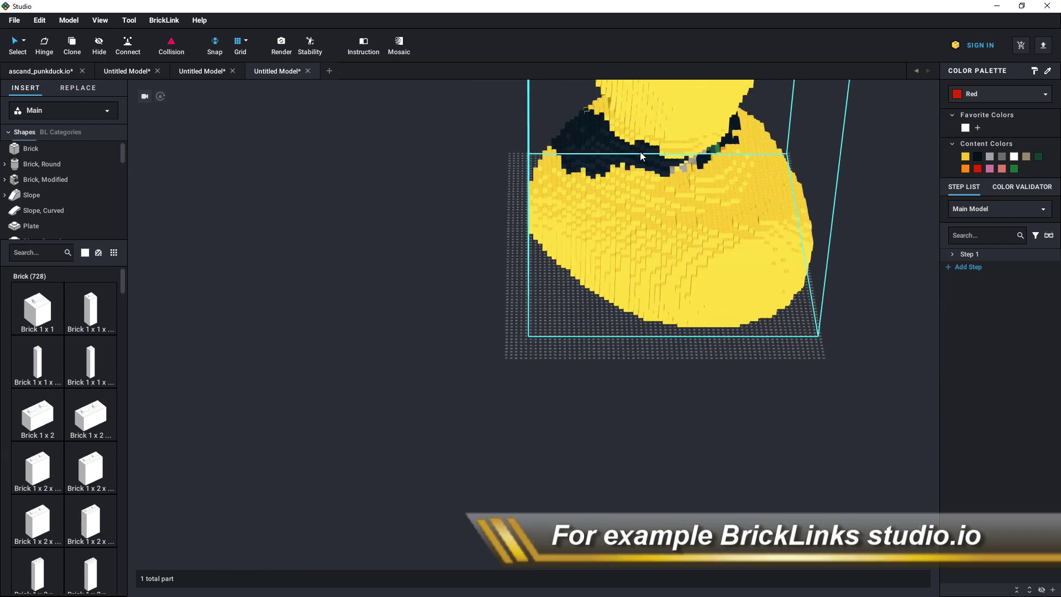
Step: Examine the imported brick duck from several sides and from above
{"action": "right_click_drag", "start_coordinate": [705, 154], "coordinate": [641, 168]}
{"action": "scroll", "coordinate": [575, 266], "scroll_direction": "up", "scroll_amount": 3}
{"action": "scroll", "coordinate": [575, 266], "scroll_direction": "down", "scroll_amount": 6}
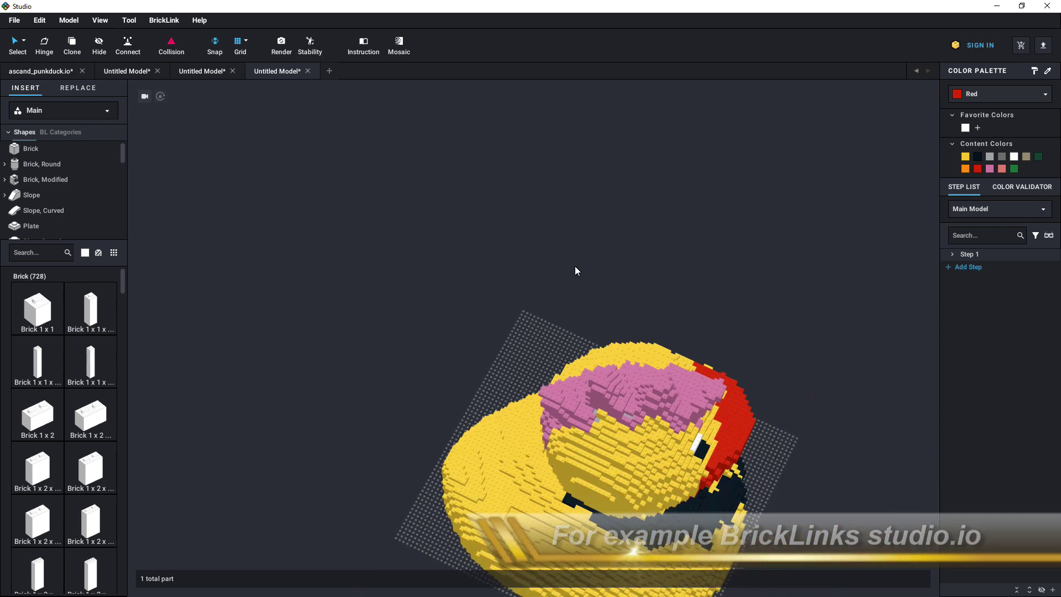
{"action": "right_click_drag", "start_coordinate": [566, 288], "coordinate": [568, 250]}
{"action": "scroll", "coordinate": [587, 234], "scroll_direction": "up", "scroll_amount": 3}
{"action": "scroll", "coordinate": [591, 231], "scroll_direction": "down", "scroll_amount": 5}
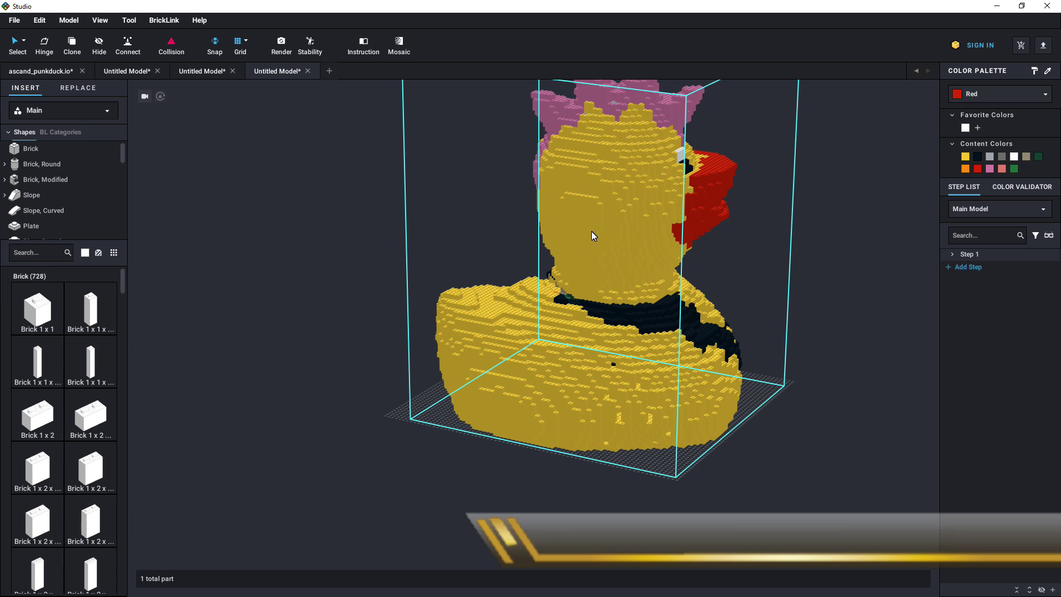
Step: Release the duck submodel into its individual bricks and clear the selection
{"action": "left_click", "coordinate": [610, 200]}
{"action": "right_click", "coordinate": [609, 200]}
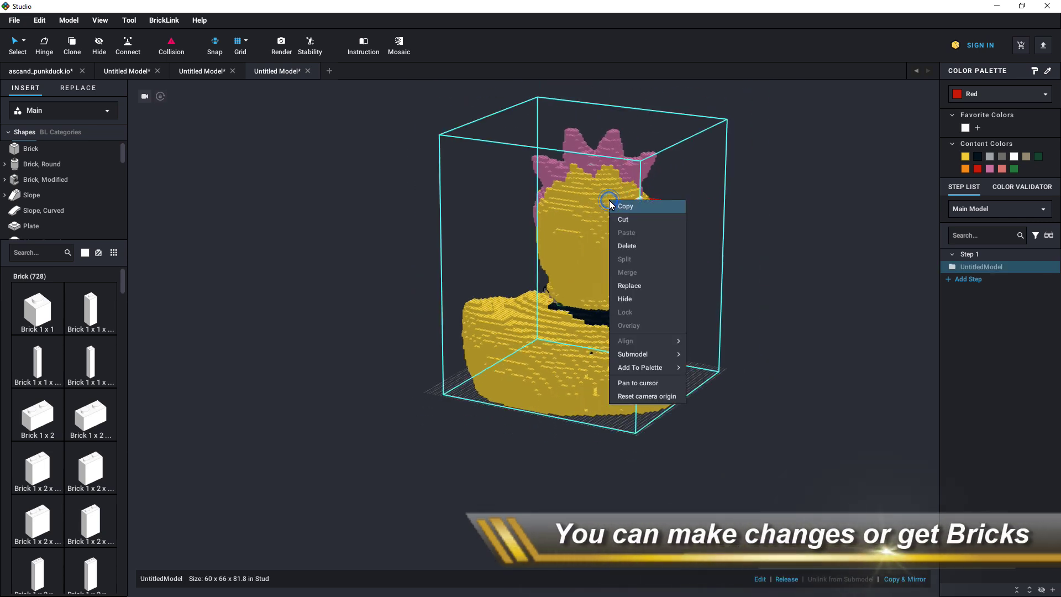
{"action": "mouse_move", "coordinate": [652, 353]}
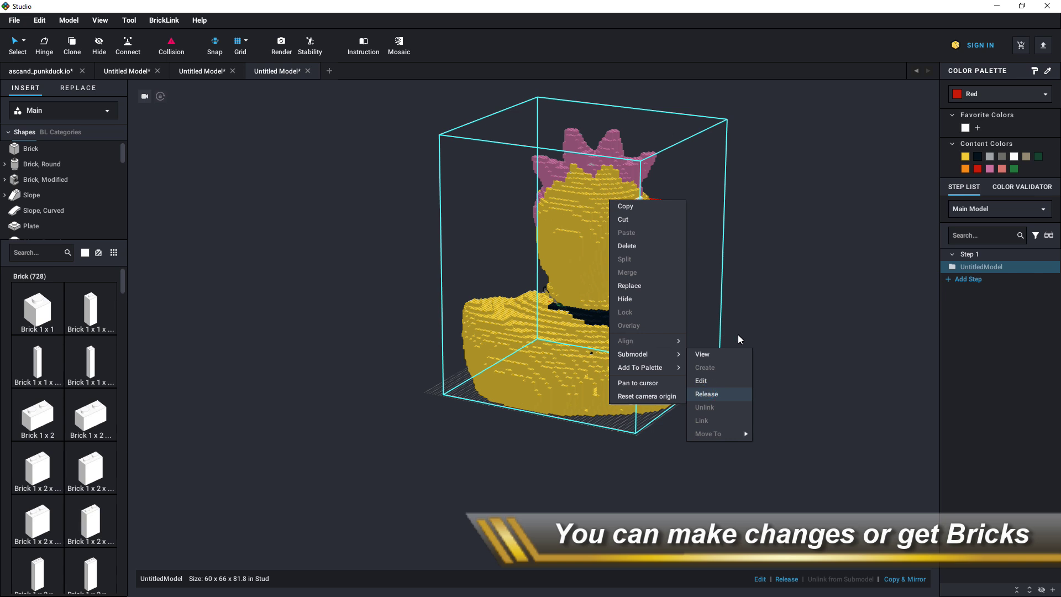
{"action": "key", "text": "Return"}
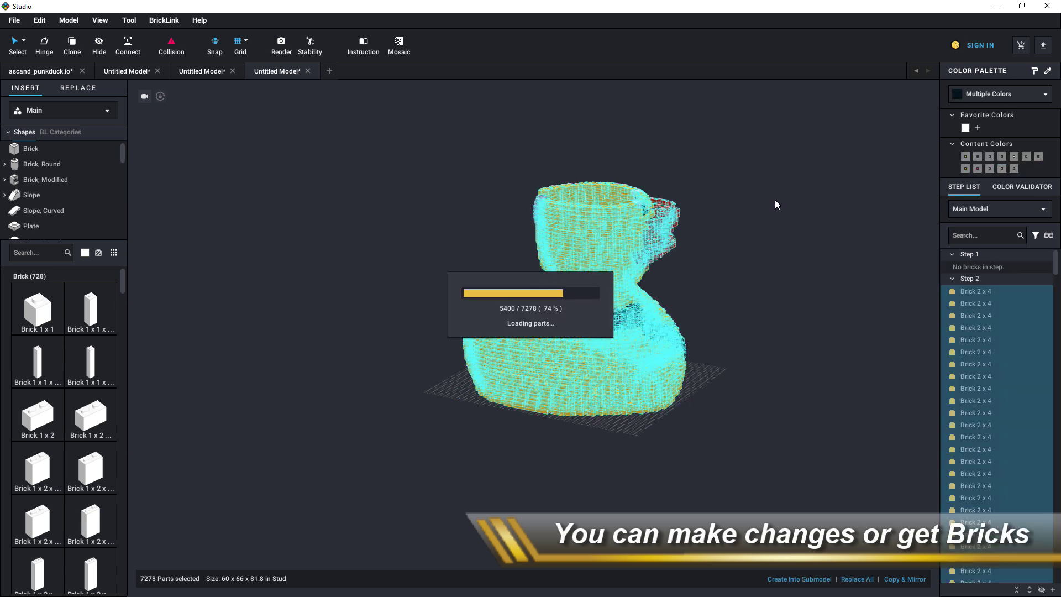
{"action": "left_click", "coordinate": [795, 187]}
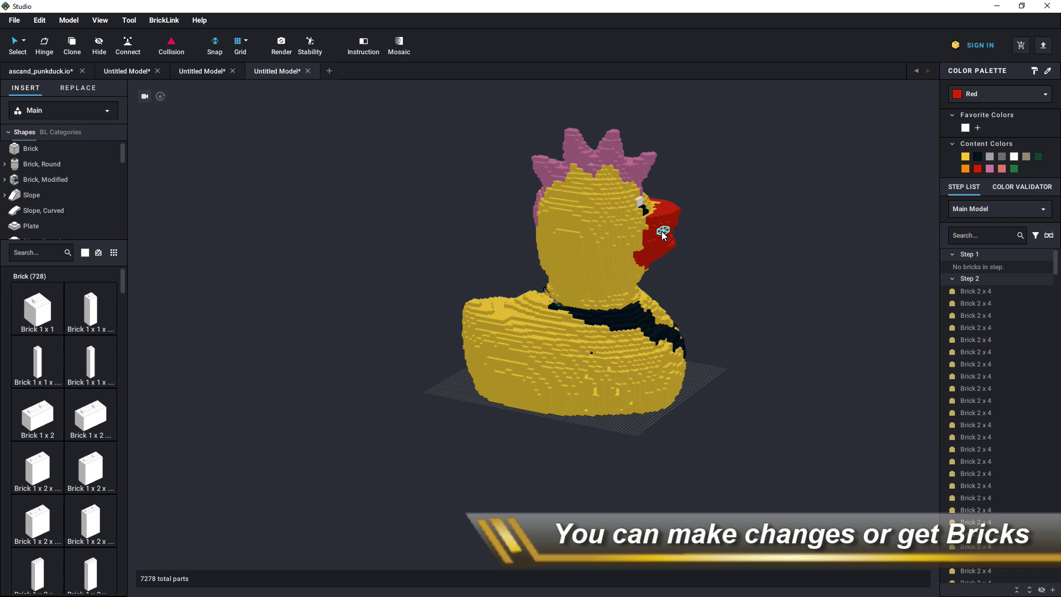
Step: Inspect individual bricks where the beak meets the head: a red 2 x 4 and a yellow 2 x 3
{"action": "scroll", "coordinate": [663, 235], "scroll_direction": "up", "scroll_amount": 3}
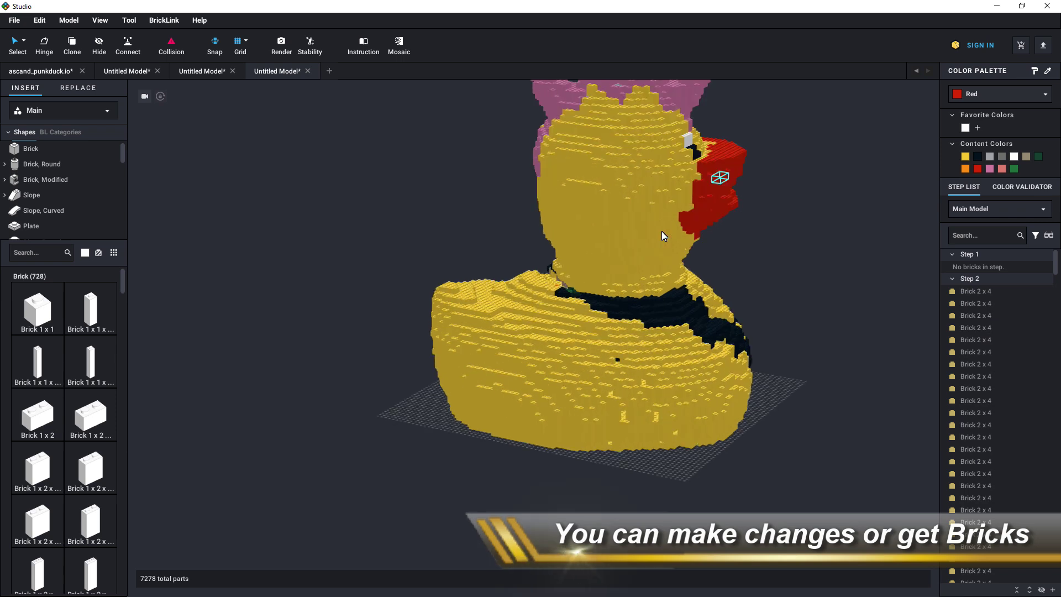
{"action": "left_click", "coordinate": [694, 214]}
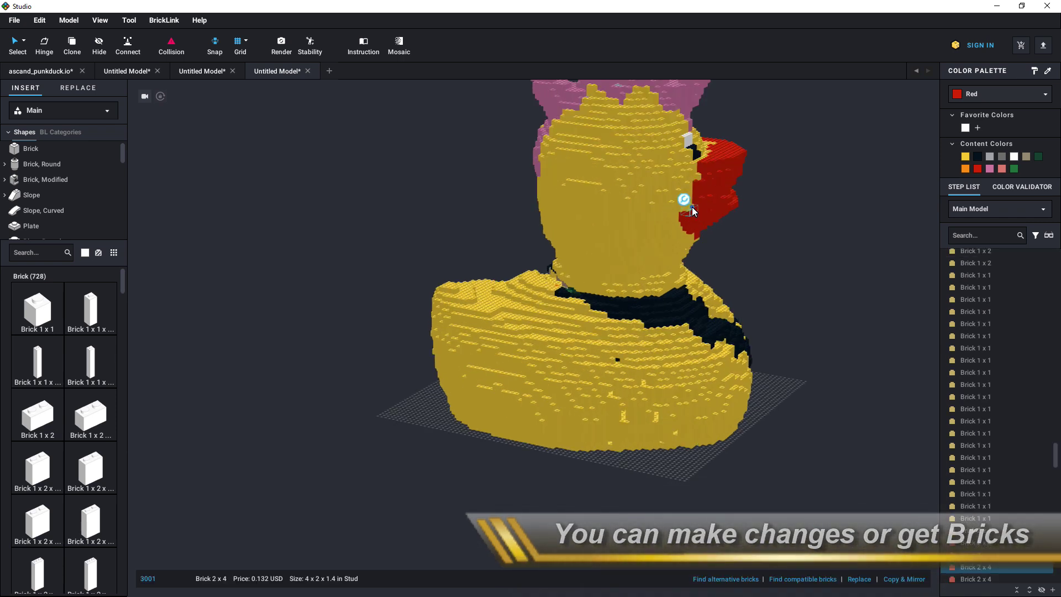
{"action": "left_click", "coordinate": [691, 201]}
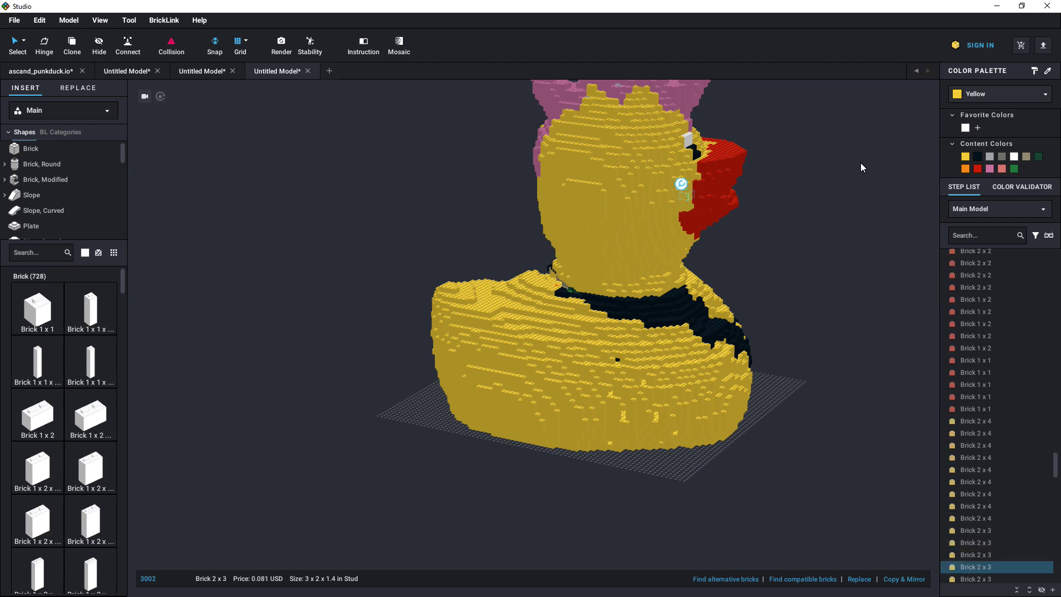